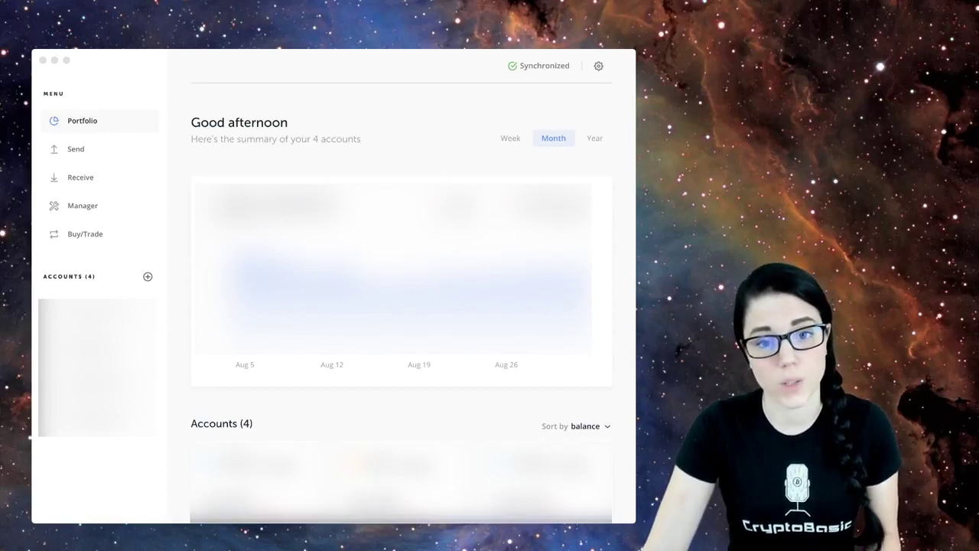
Step: Switch to MyEtherWallet's Send Ether & Tokens page, choose Ledger Wallet as the access method and connect to it
key(super+Tab)
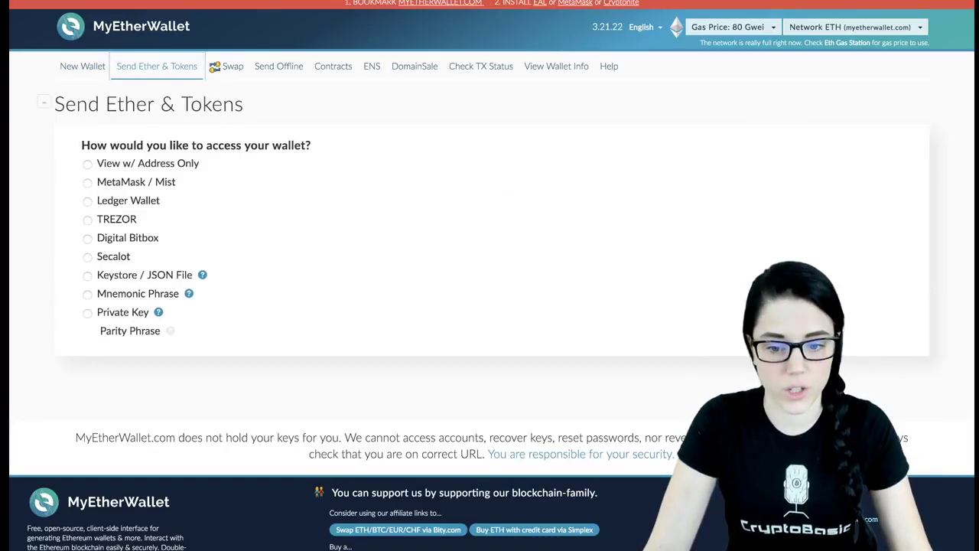
click(87, 200)
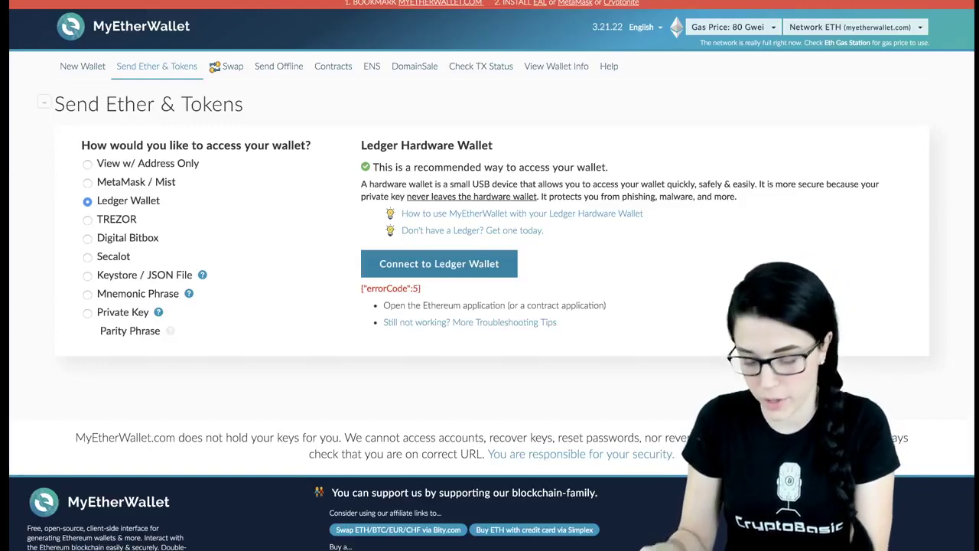
click(439, 263)
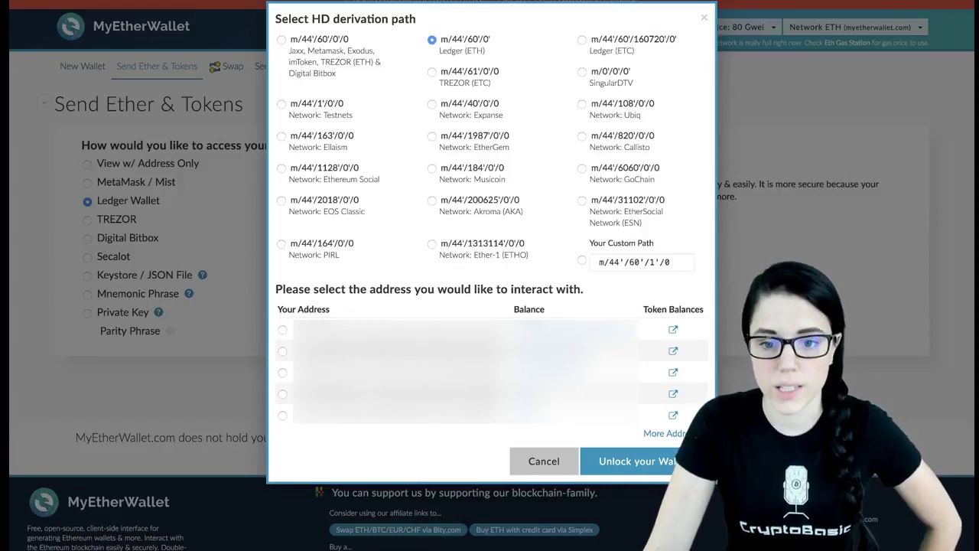
Step: Keep the Ledger (ETH) derivation path m/44'/60'/0', select the second address and unlock the wallet
triple_click(464, 39)
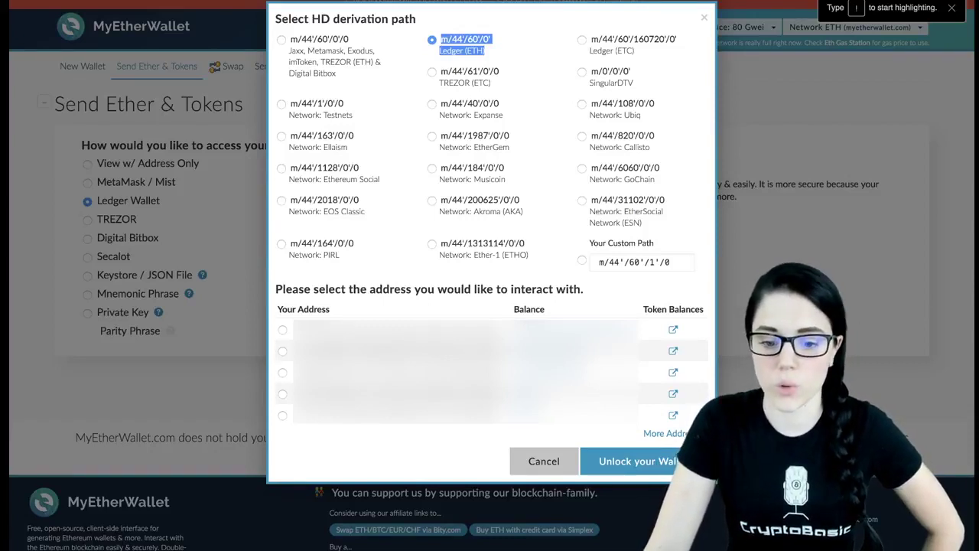
click(282, 350)
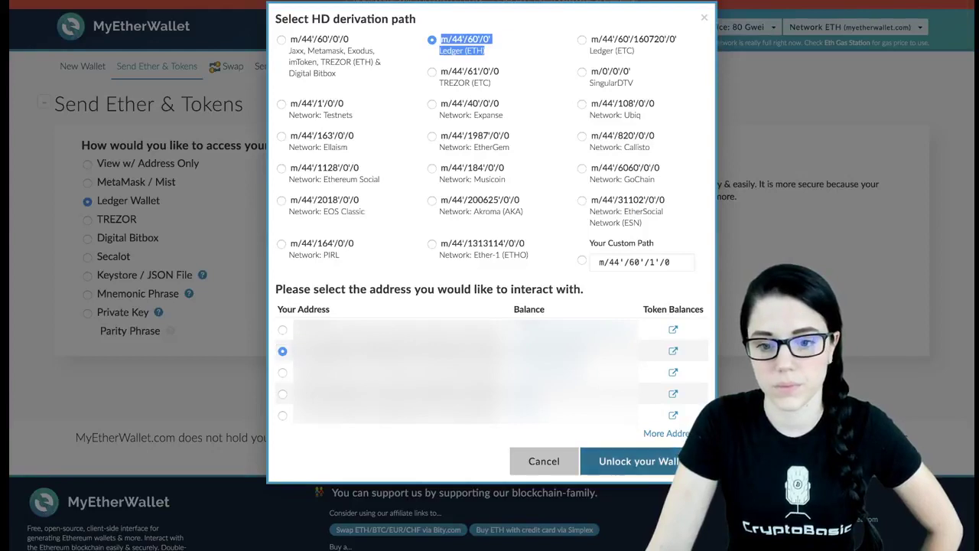
key(Return)
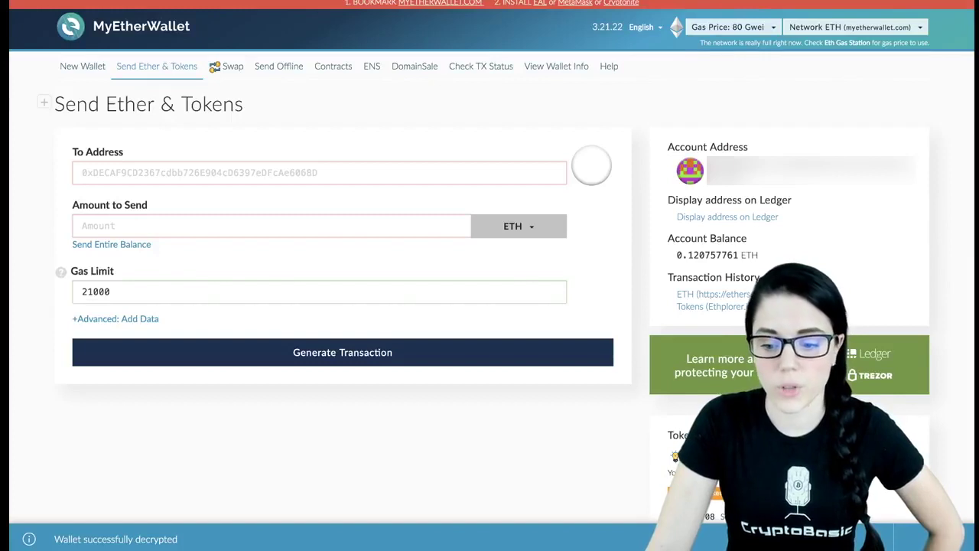
Step: Open the list of currencies available for the amount to send
scroll(490, 276, down, 3)
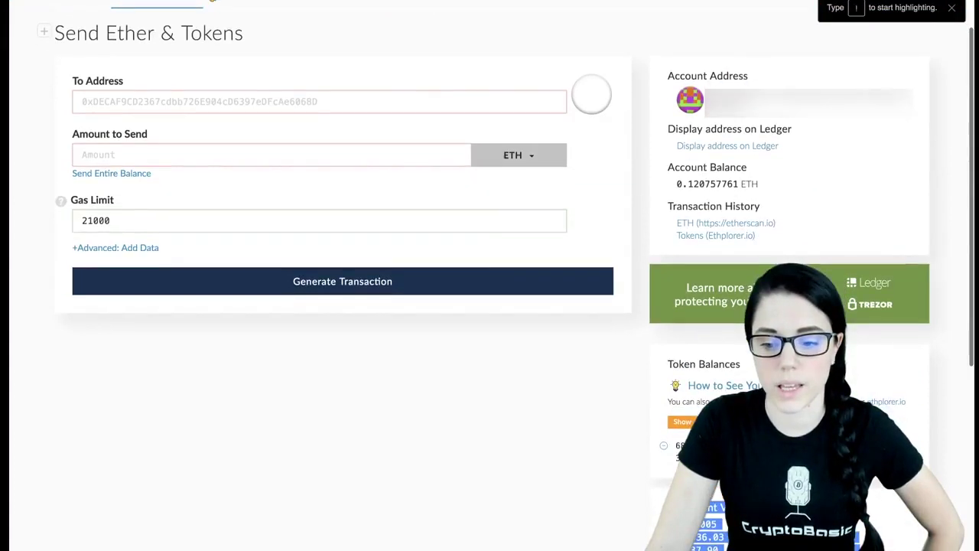
click(518, 85)
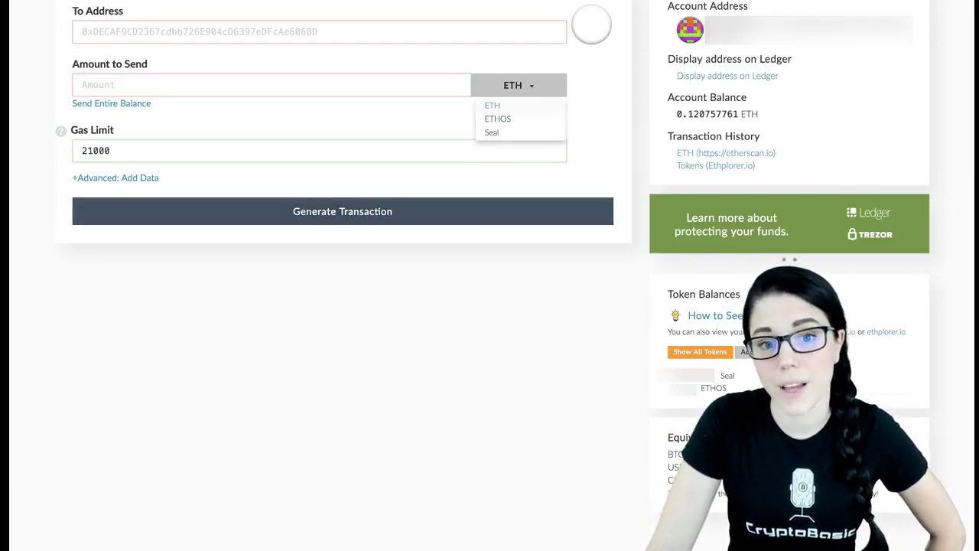
scroll(343, 276, down, 1)
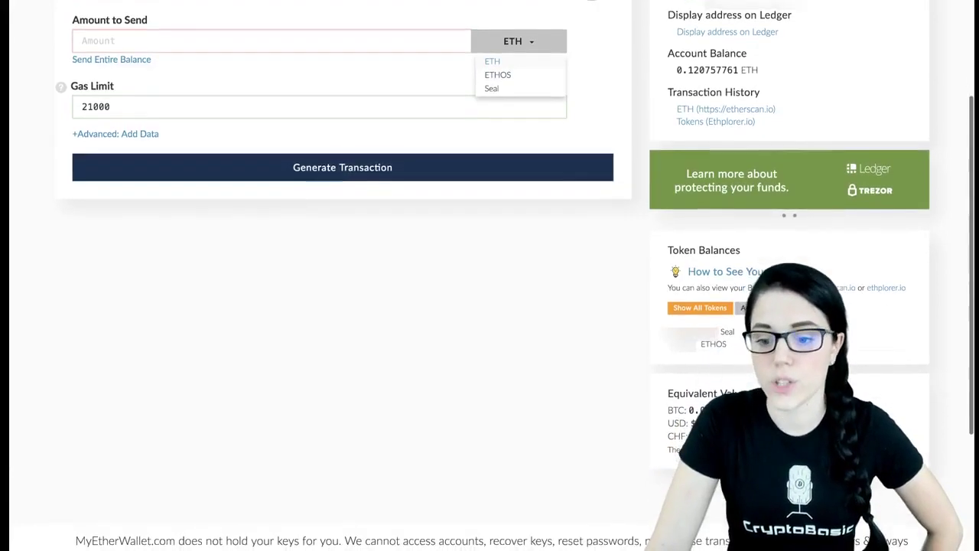
Step: Open the custom token form under Token Balances and review its contract address, symbol and decimals fields
click(757, 307)
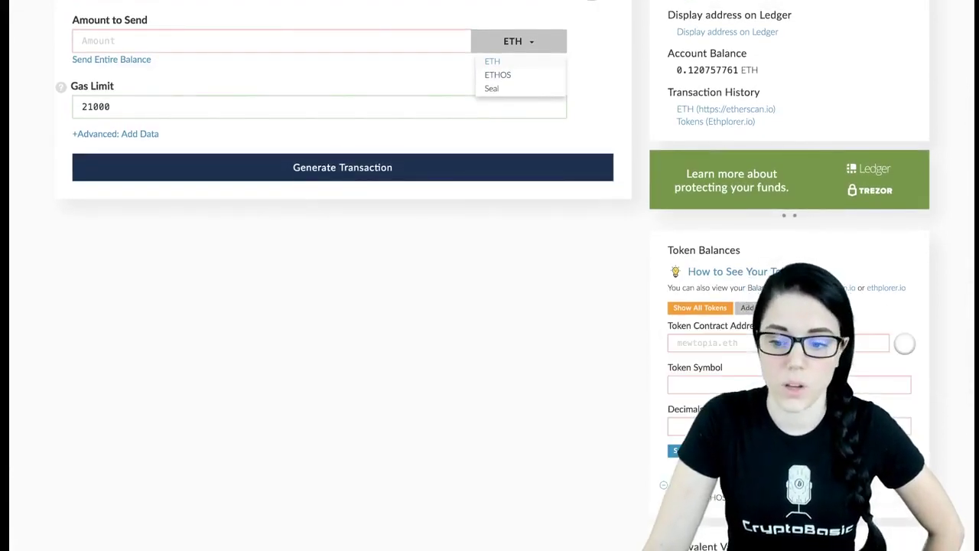
click(677, 342)
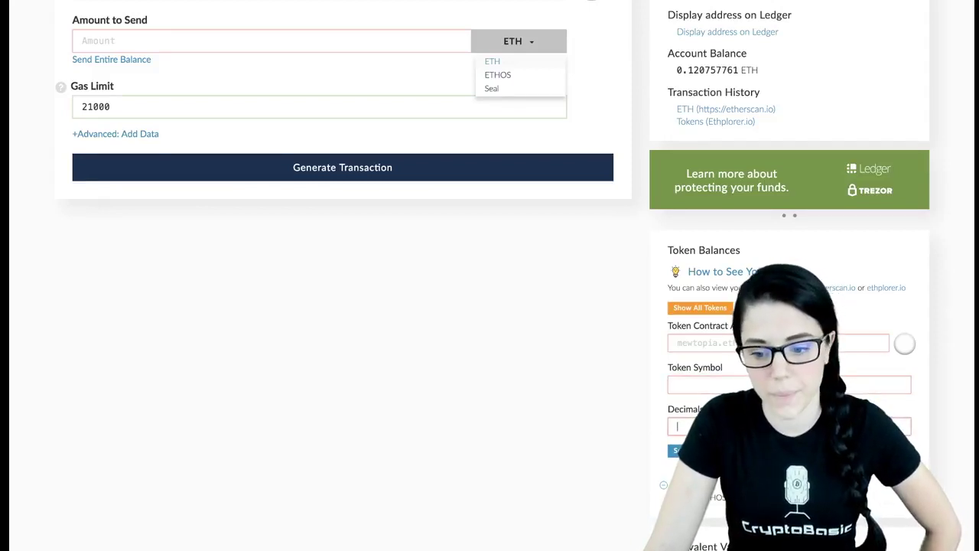
key(Return)
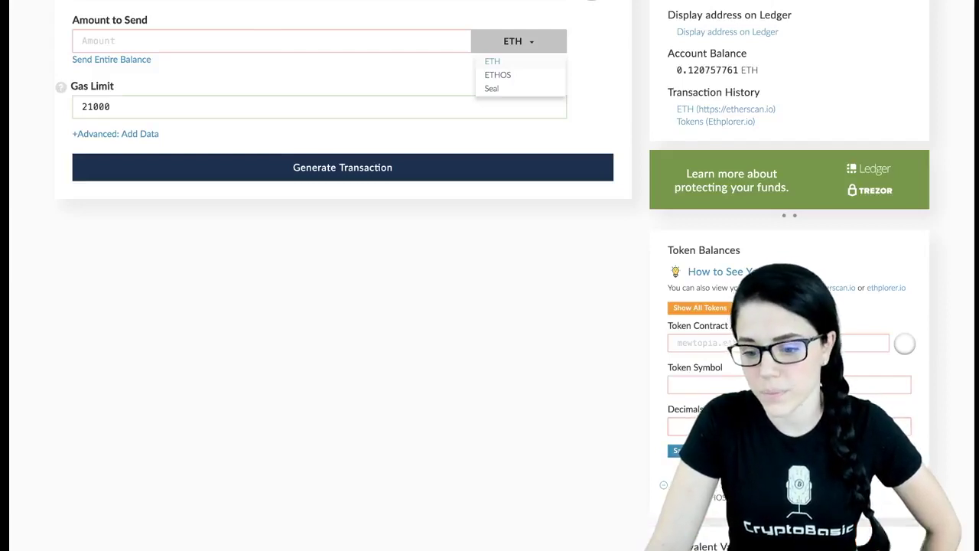
scroll(490, 276, down, 1)
scroll(489, 275, down, 1)
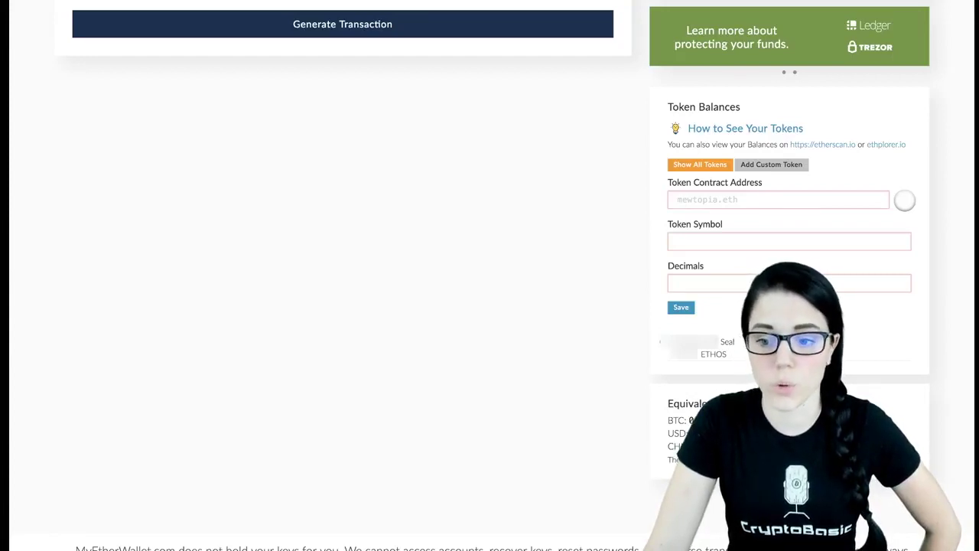
Step: Show all tokens under Token Balances and load the balances of BANX, BAT and BBK
scroll(788, 252, down, 6)
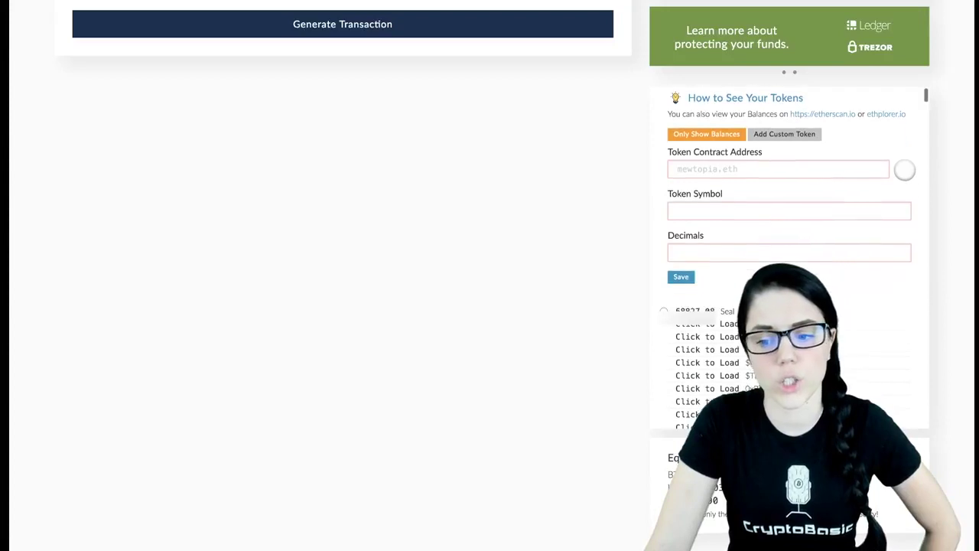
scroll(787, 253, down, 5)
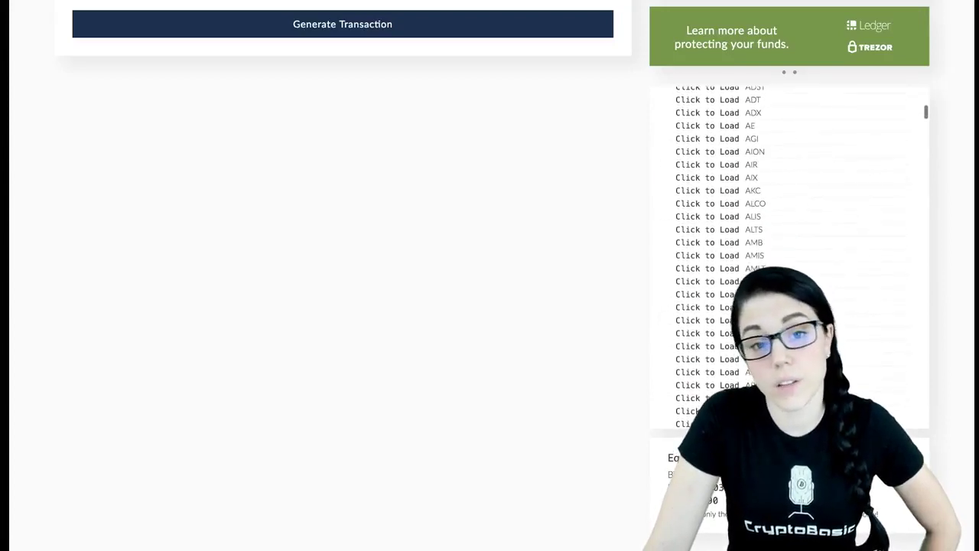
scroll(787, 252, down, 1)
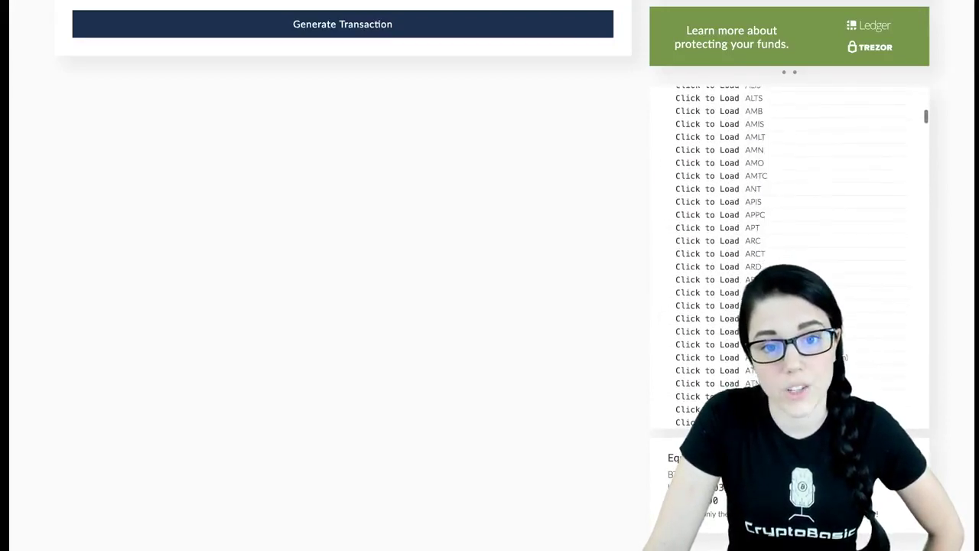
scroll(788, 253, down, 3)
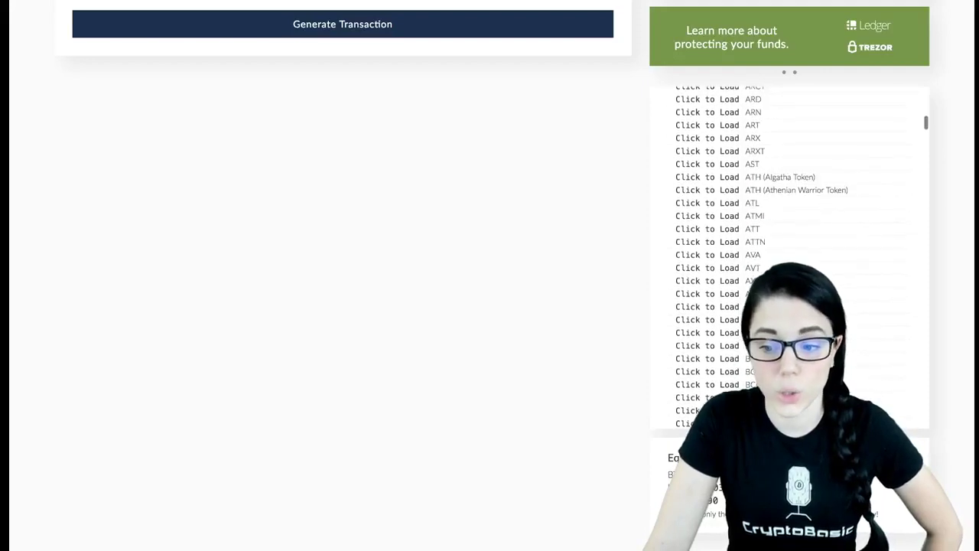
click(707, 331)
click(707, 319)
click(707, 306)
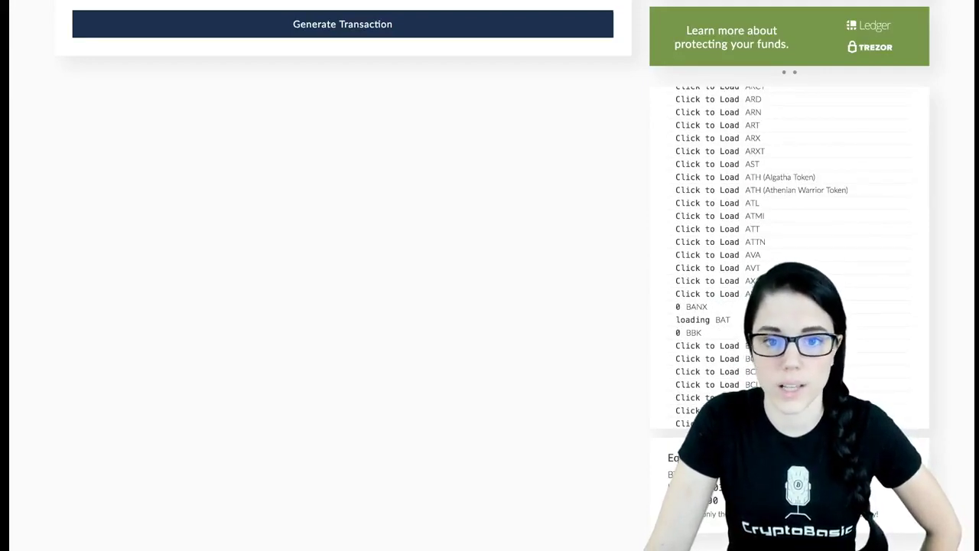
Step: Browse further through the full token list and return to the send form
scroll(788, 253, down, 15)
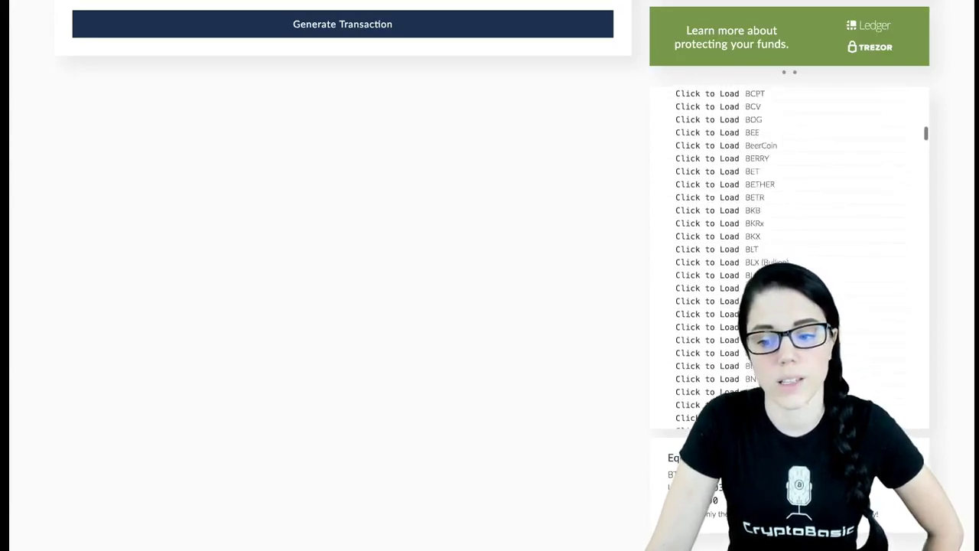
scroll(788, 252, down, 3)
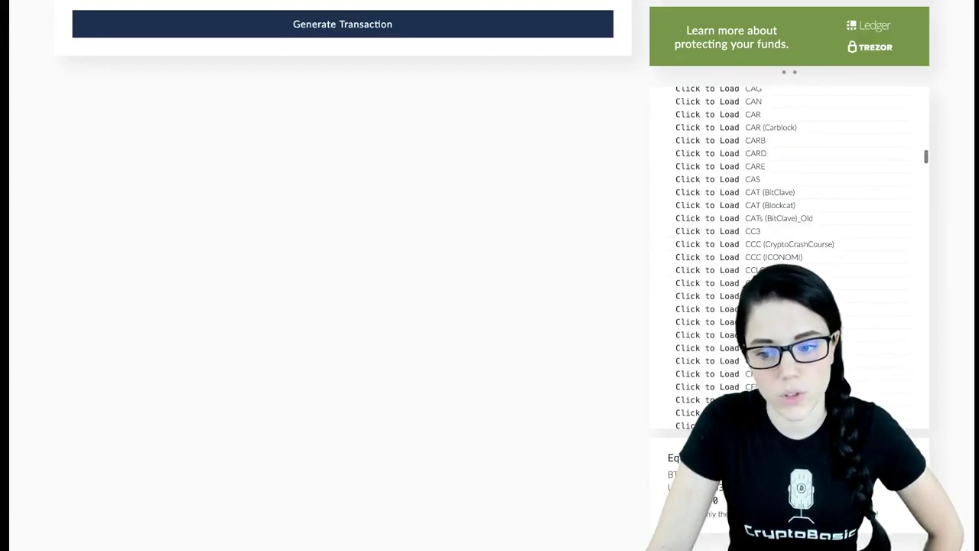
scroll(788, 252, down, 2)
scroll(788, 252, up, 20)
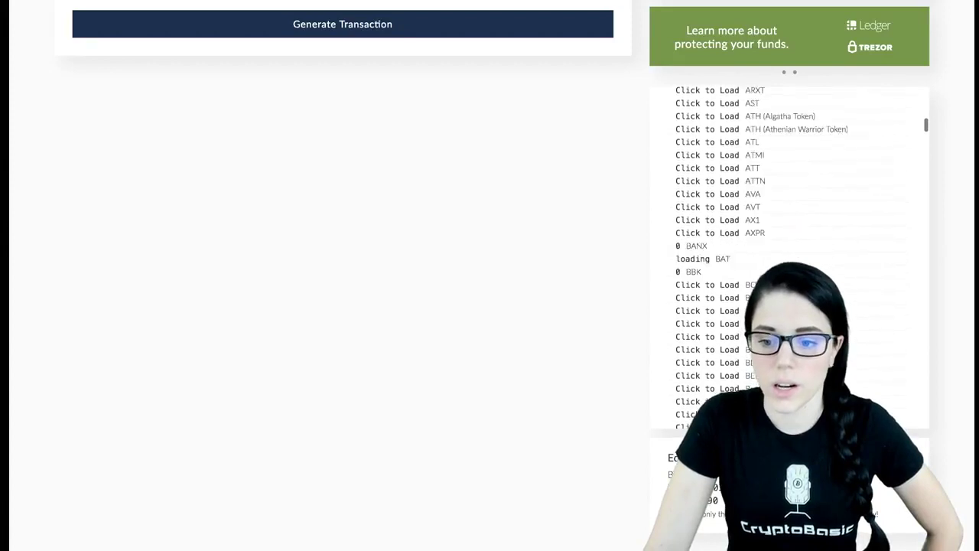
scroll(343, 275, up, 4)
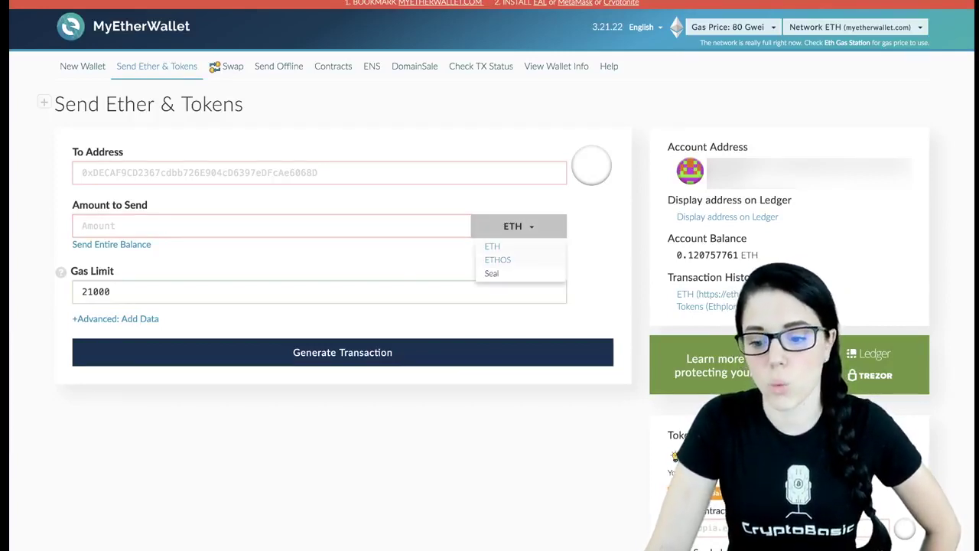
scroll(497, 260, down, 1)
scroll(343, 275, down, 3)
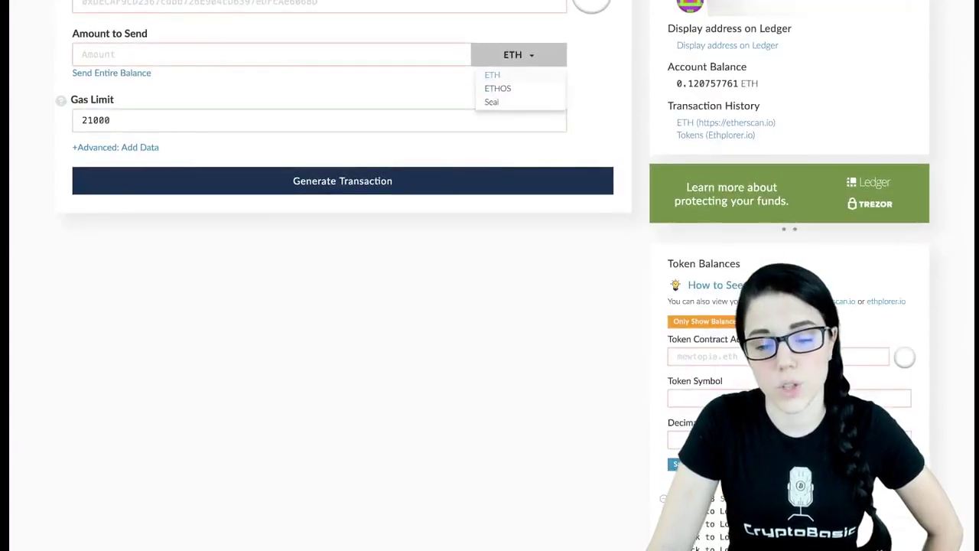
scroll(342, 276, up, 3)
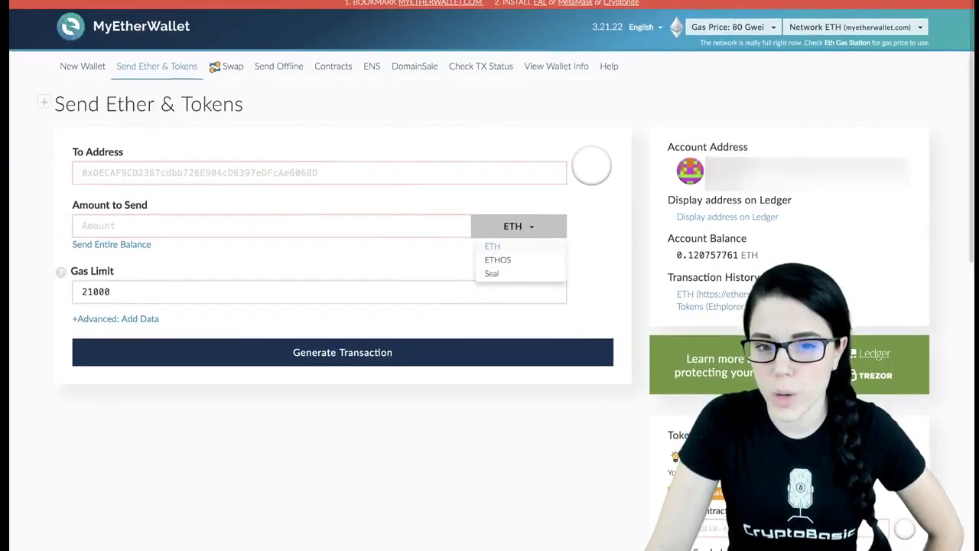
Step: Check the currency choices for the amount to send and open the gas price setting
click(490, 226)
click(490, 226)
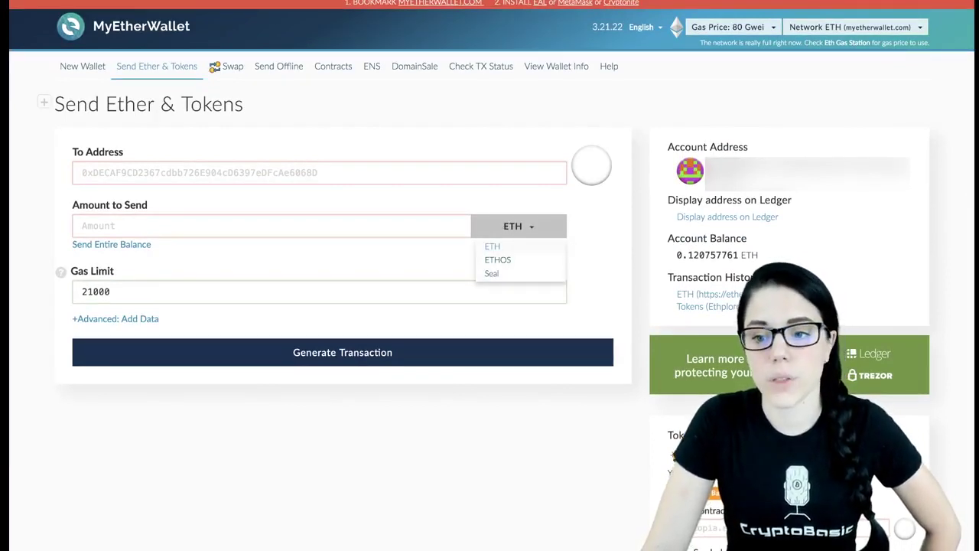
click(731, 27)
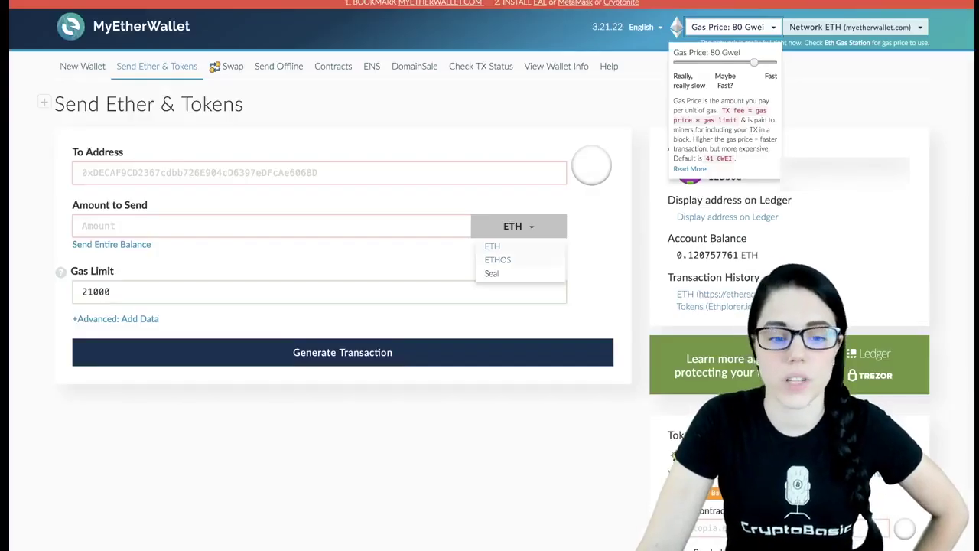
Step: Try ETHOS as the currency to send, change it to Seal, and select the gas limit value
click(497, 259)
click(112, 291)
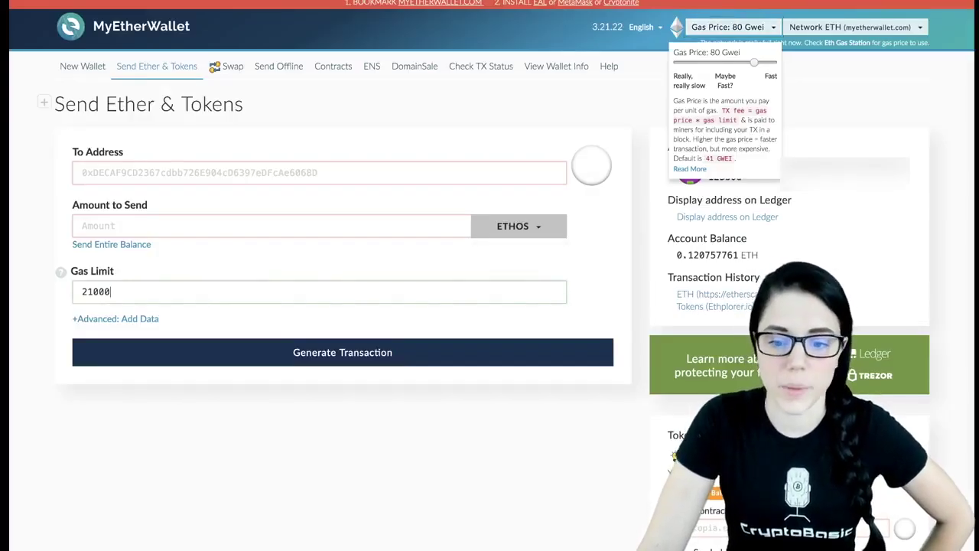
click(518, 225)
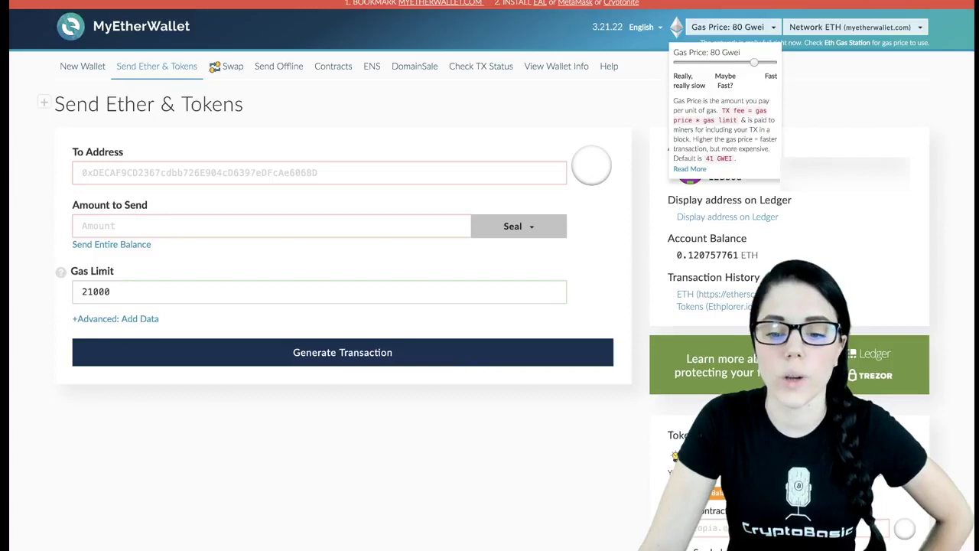
double_click(96, 291)
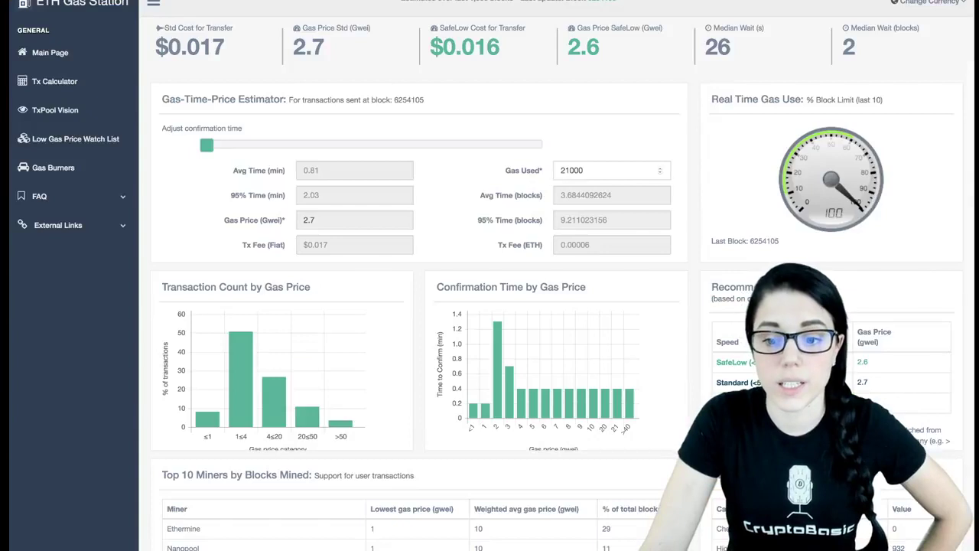
Step: On ETH Gas Station, examine the gas used and gas price values in the Gas-Time-Price Estimator
double_click(571, 170)
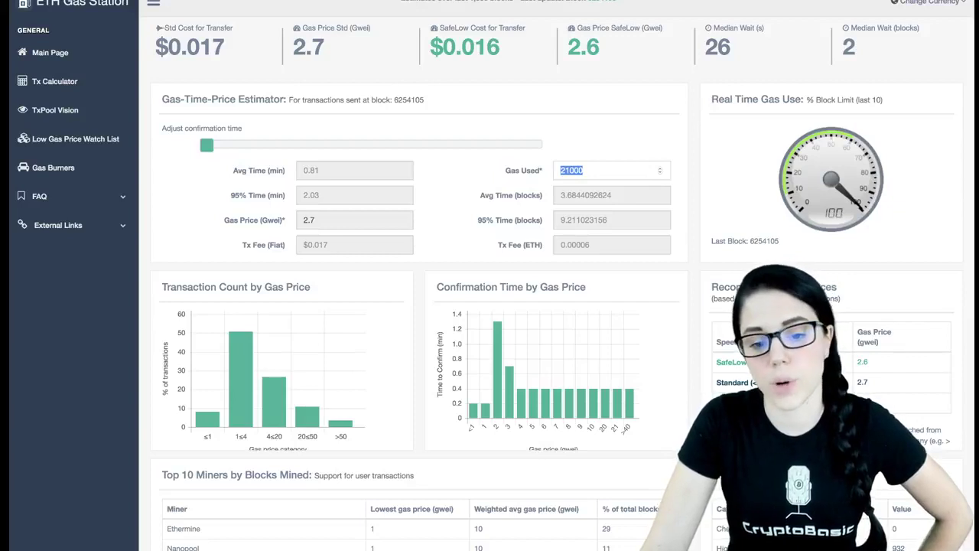
double_click(308, 219)
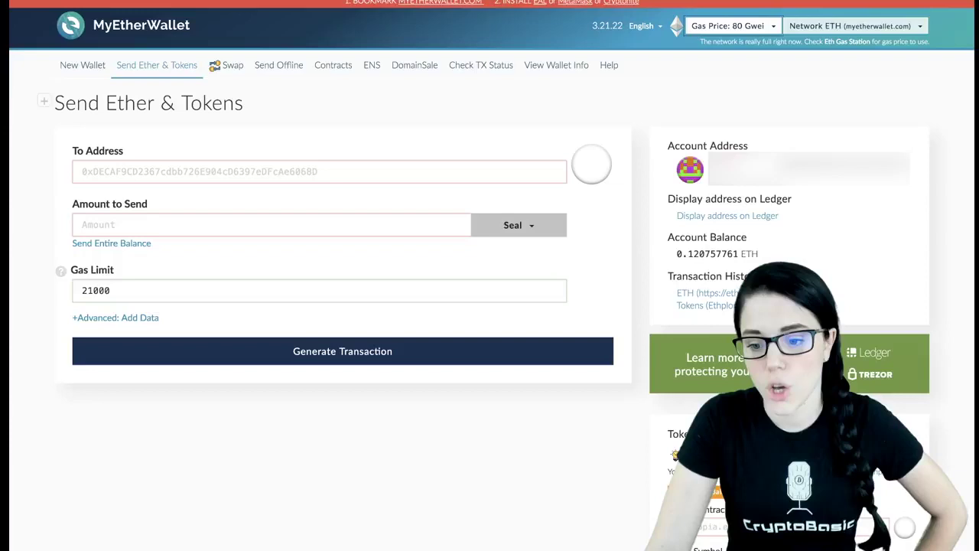
Step: Locate the wallet's transaction history links, open the Ethplorer token page and examine the address's token balances
drag(676, 293, 738, 293)
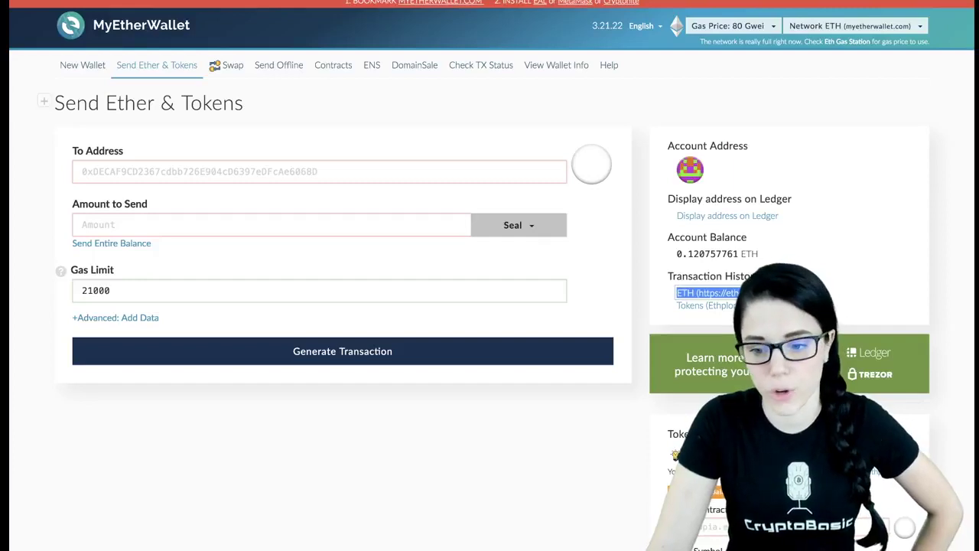
drag(676, 305, 741, 305)
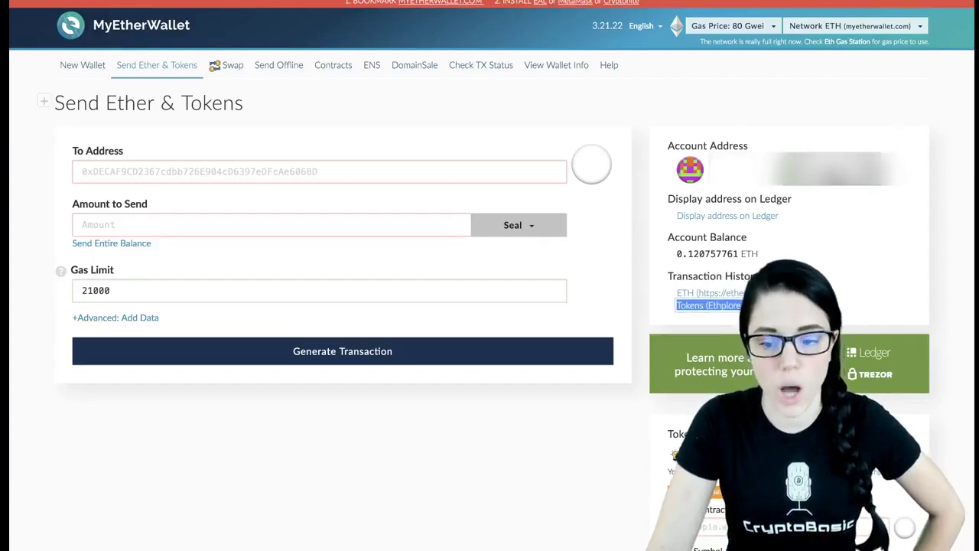
scroll(489, 275, down, 3)
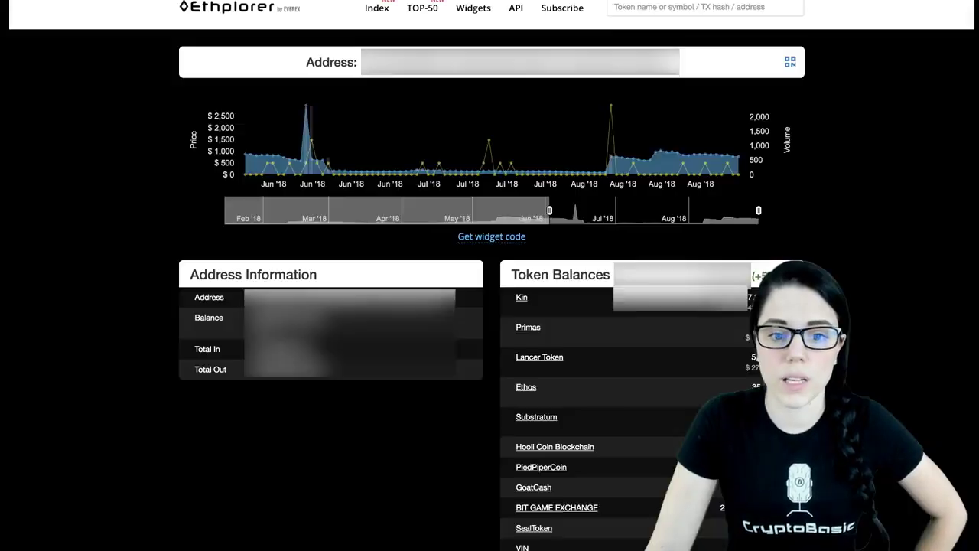
scroll(489, 275, down, 2)
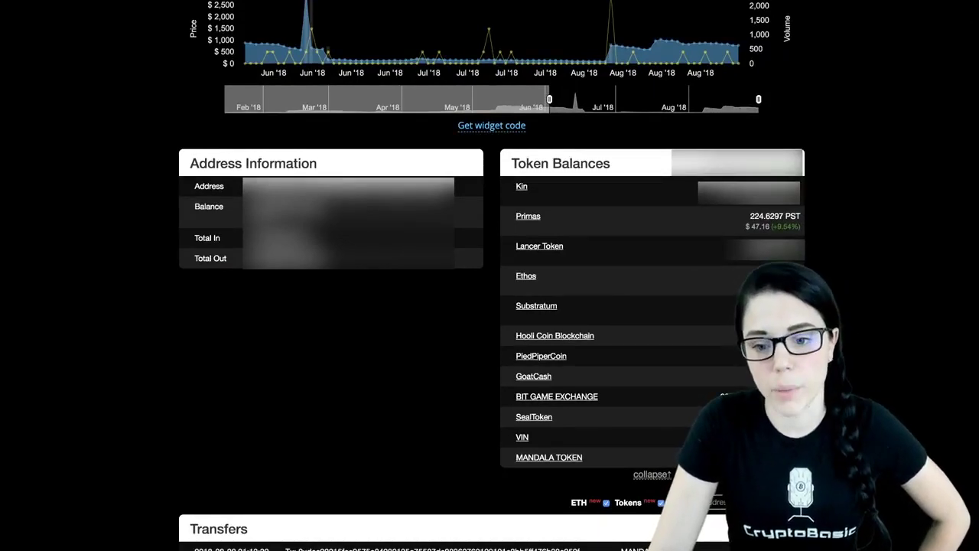
Step: Open the Kin token's page from the address's token balances and select its contract address
double_click(522, 186)
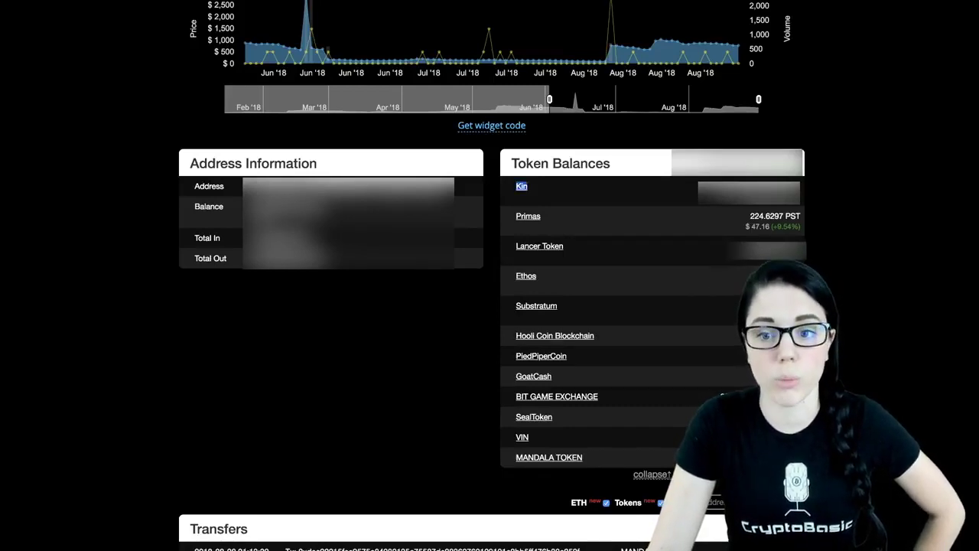
click(522, 186)
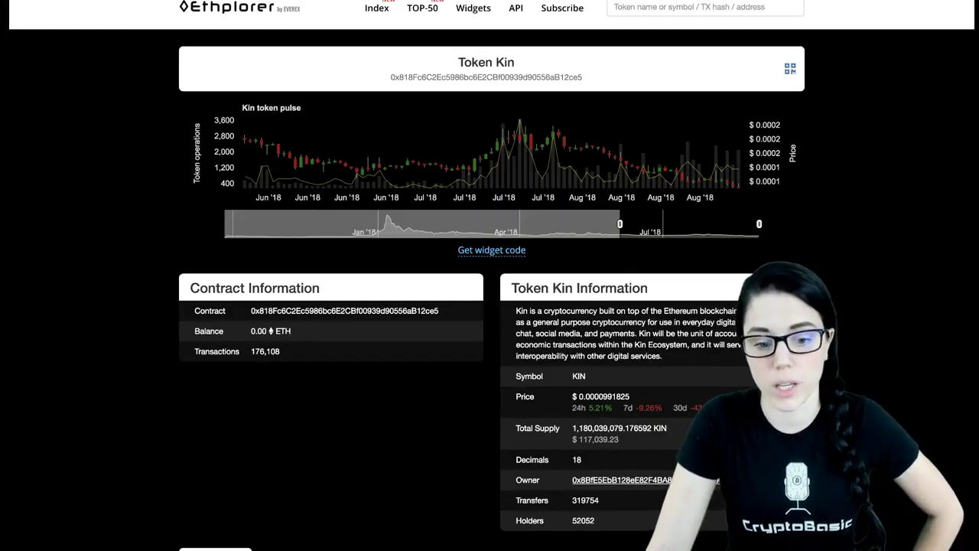
drag(194, 311, 439, 310)
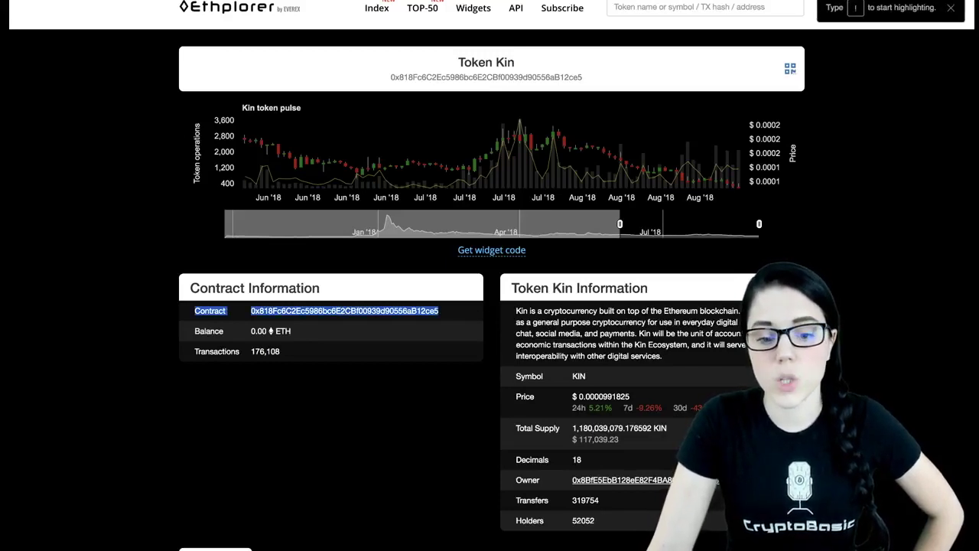
scroll(490, 275, down, 1)
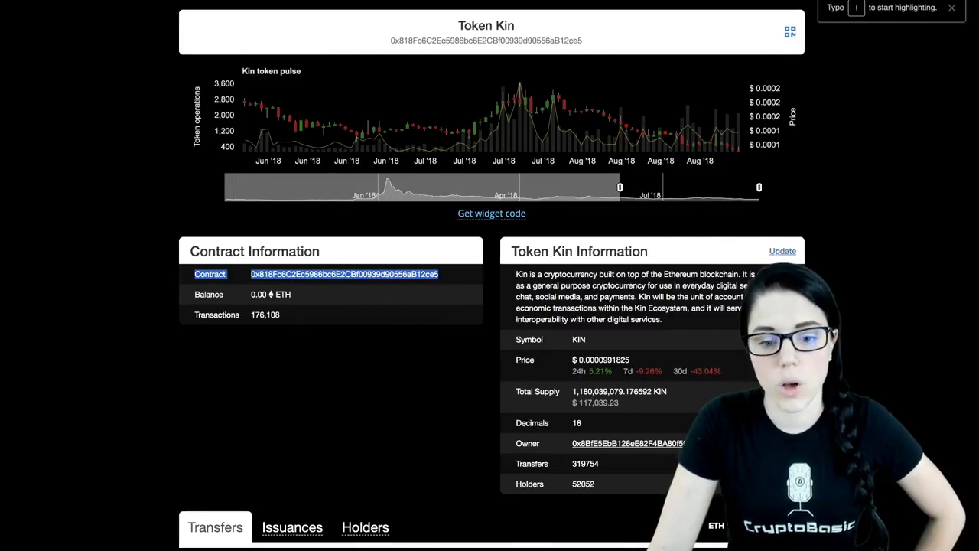
double_click(344, 274)
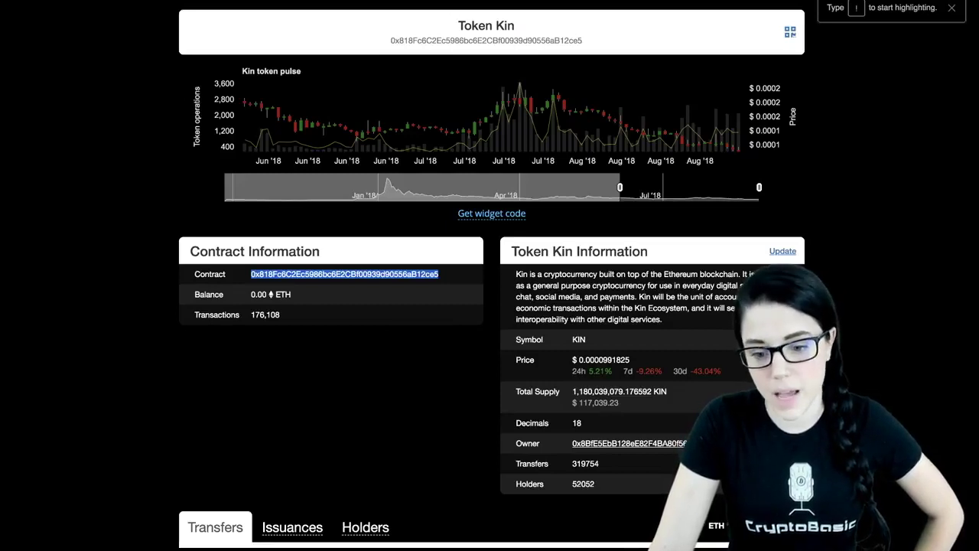
Step: Select the Kin token's decimals entry, and switch back to the Send Ether & Tokens form in MyEtherWallet
drag(515, 422, 581, 423)
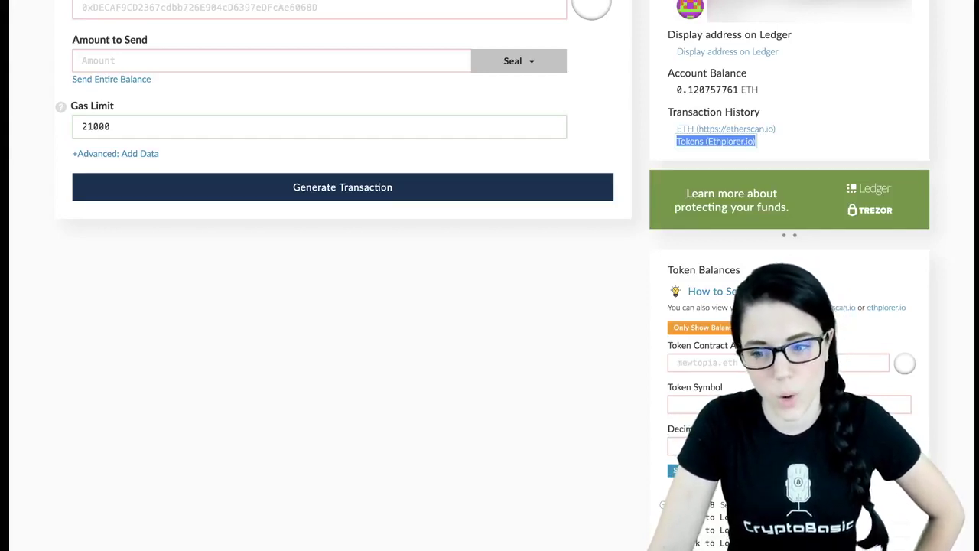
scroll(490, 275, up, 3)
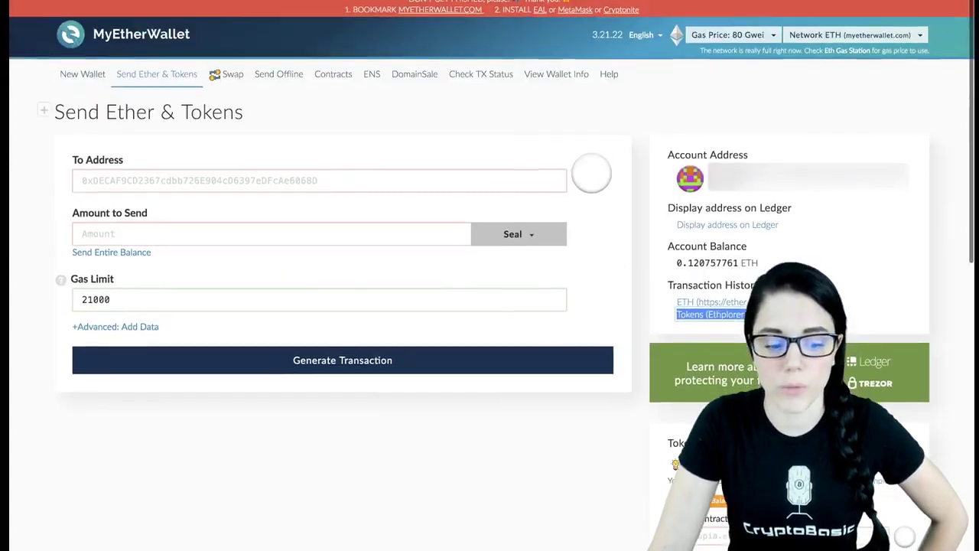